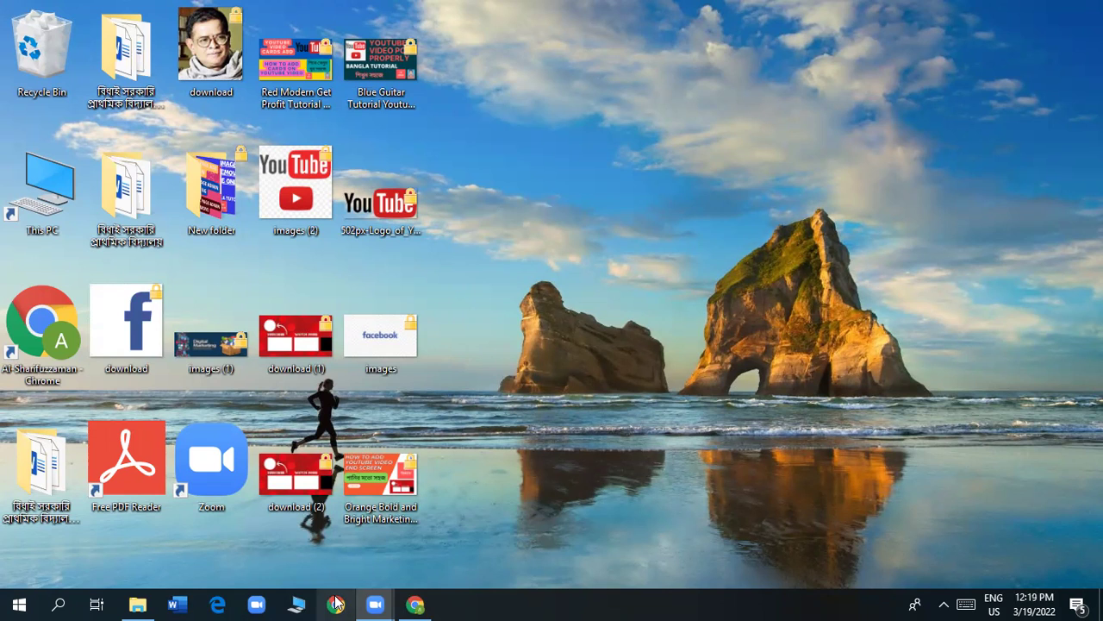
Step: Open Chrome with the bedhaigovt. profile and maximize its window
{"action": "right_click", "coordinate": [536, 237]}
{"action": "left_click", "coordinate": [588, 287]}
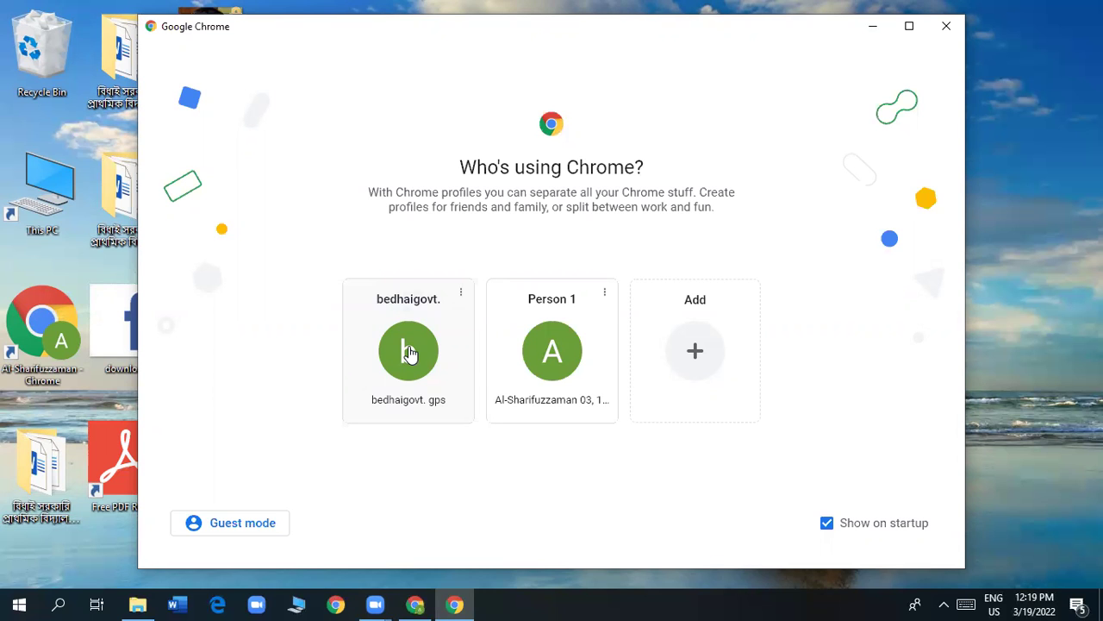
{"action": "left_click", "coordinate": [408, 351]}
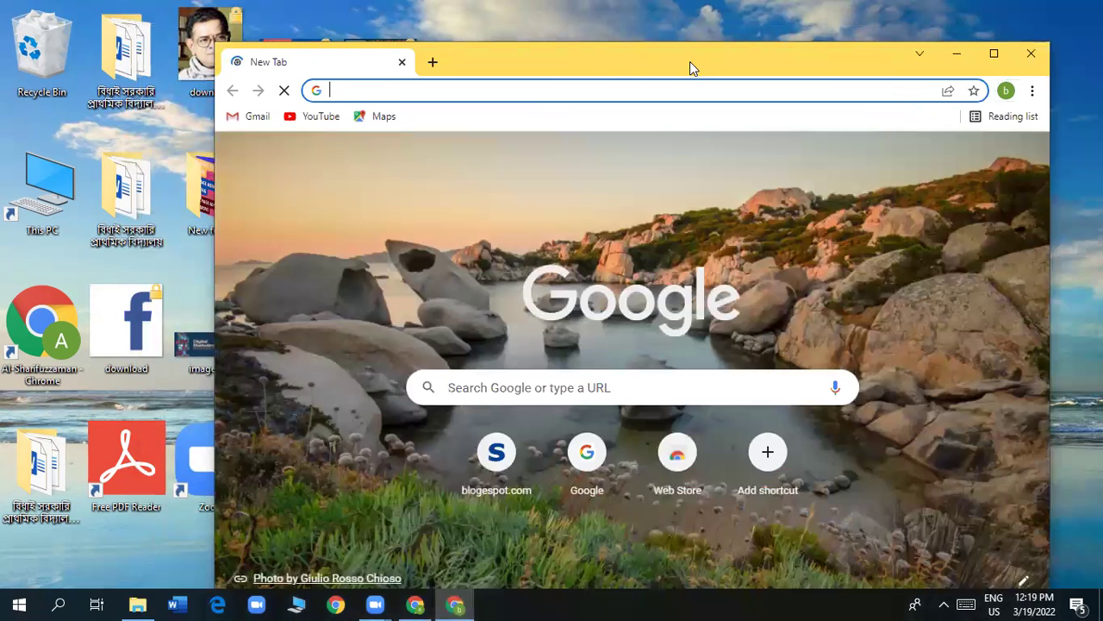
{"action": "double_click", "coordinate": [690, 62]}
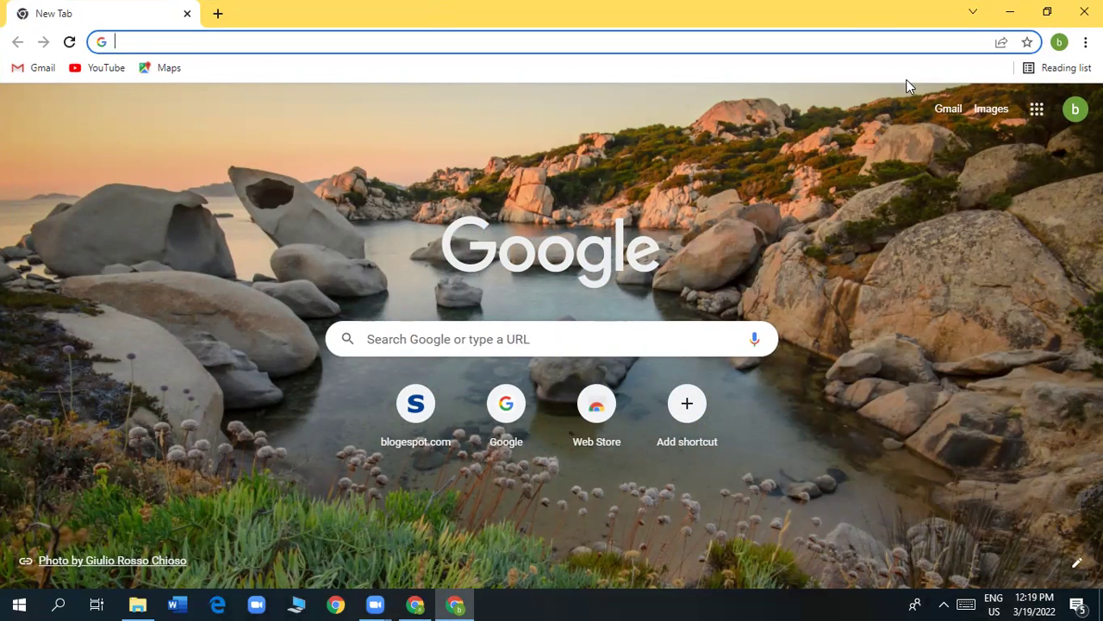
Step: Browse the list of Google apps and open Blogger from it
{"action": "left_click", "coordinate": [1037, 115]}
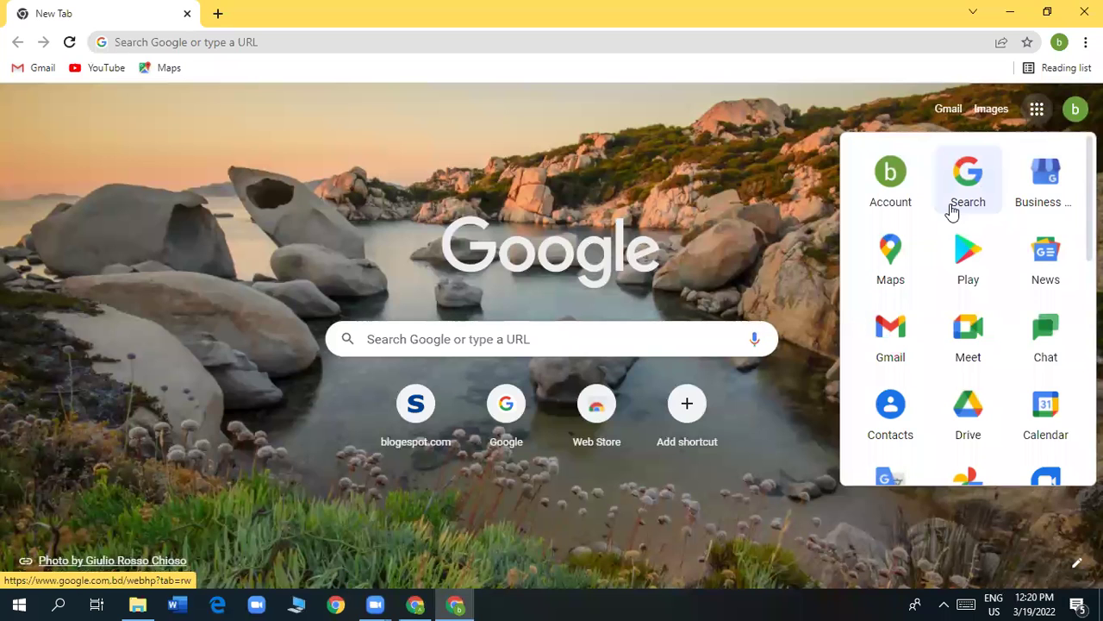
{"action": "scroll", "coordinate": [948, 217], "scroll_direction": "down", "scroll_amount": 5}
{"action": "scroll", "coordinate": [941, 229], "scroll_direction": "down", "scroll_amount": 2}
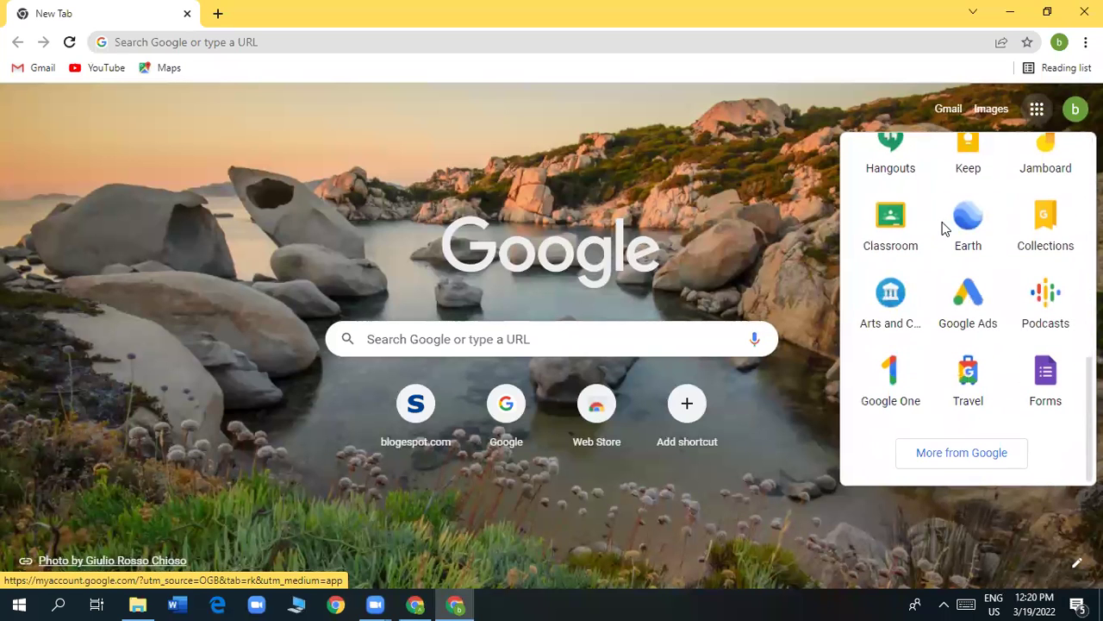
{"action": "scroll", "coordinate": [934, 293], "scroll_direction": "up", "scroll_amount": 5}
{"action": "scroll", "coordinate": [935, 295], "scroll_direction": "up", "scroll_amount": 2}
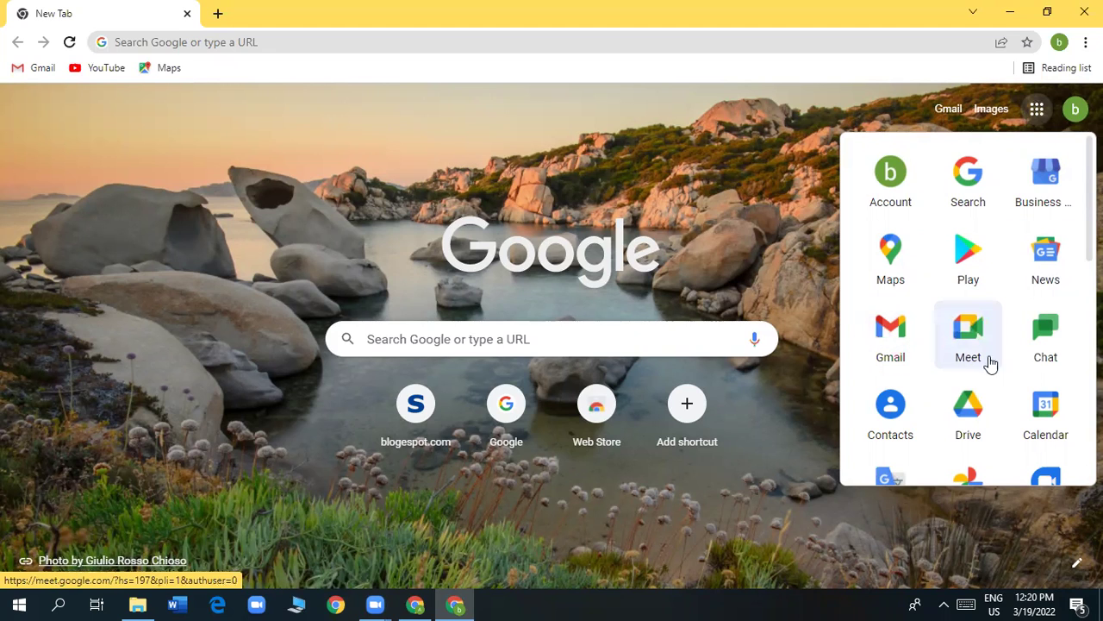
{"action": "scroll", "coordinate": [931, 403], "scroll_direction": "down", "scroll_amount": 1}
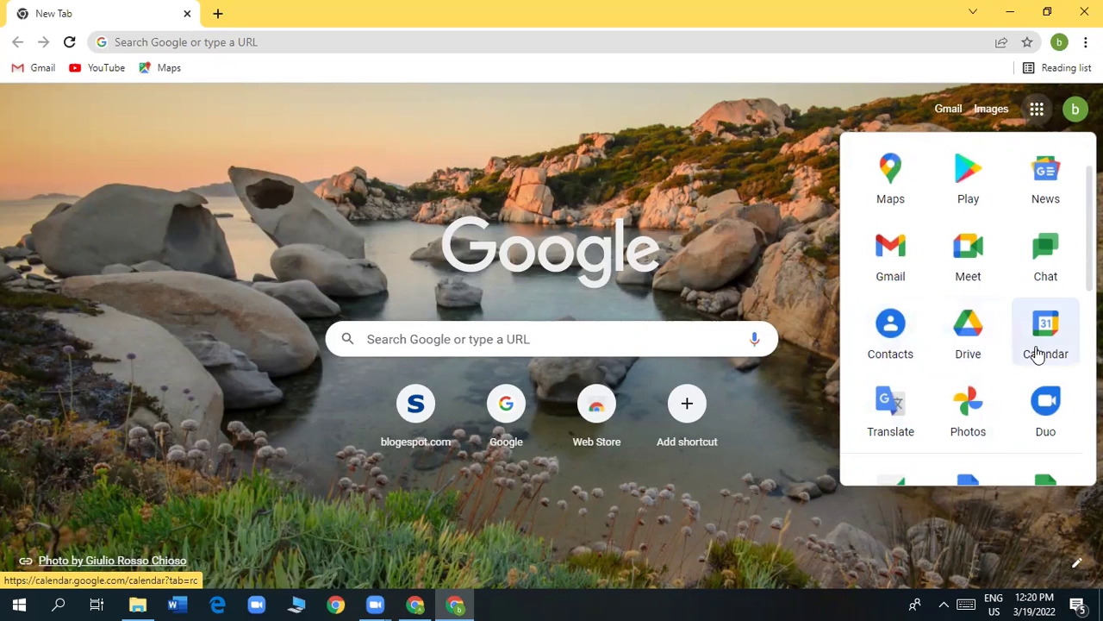
{"action": "scroll", "coordinate": [914, 422], "scroll_direction": "down", "scroll_amount": 2}
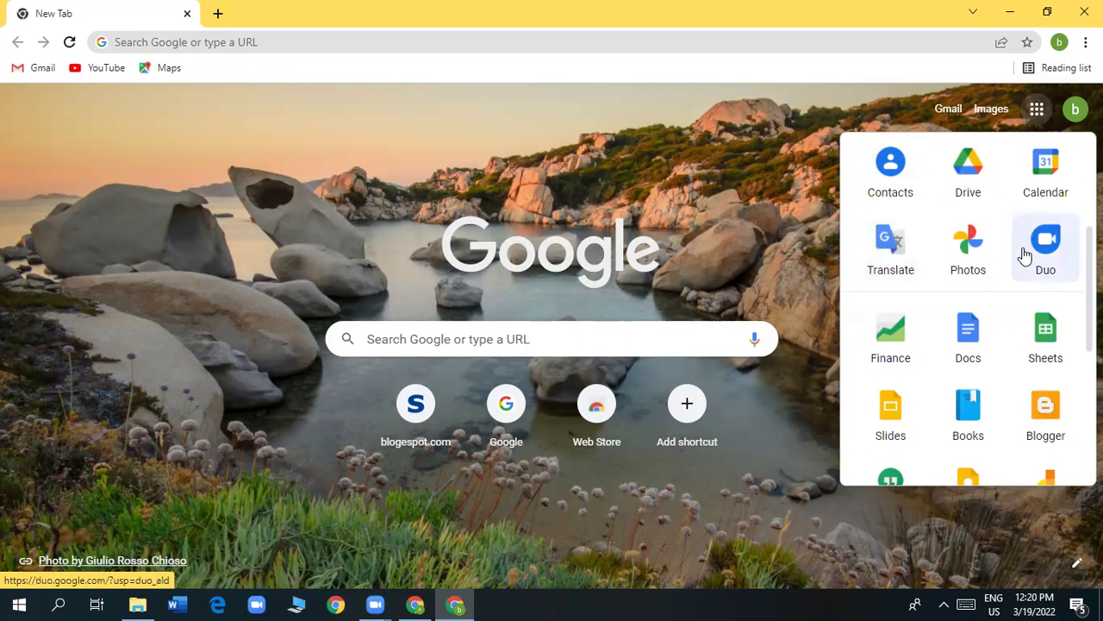
{"action": "scroll", "coordinate": [946, 379], "scroll_direction": "down", "scroll_amount": 4}
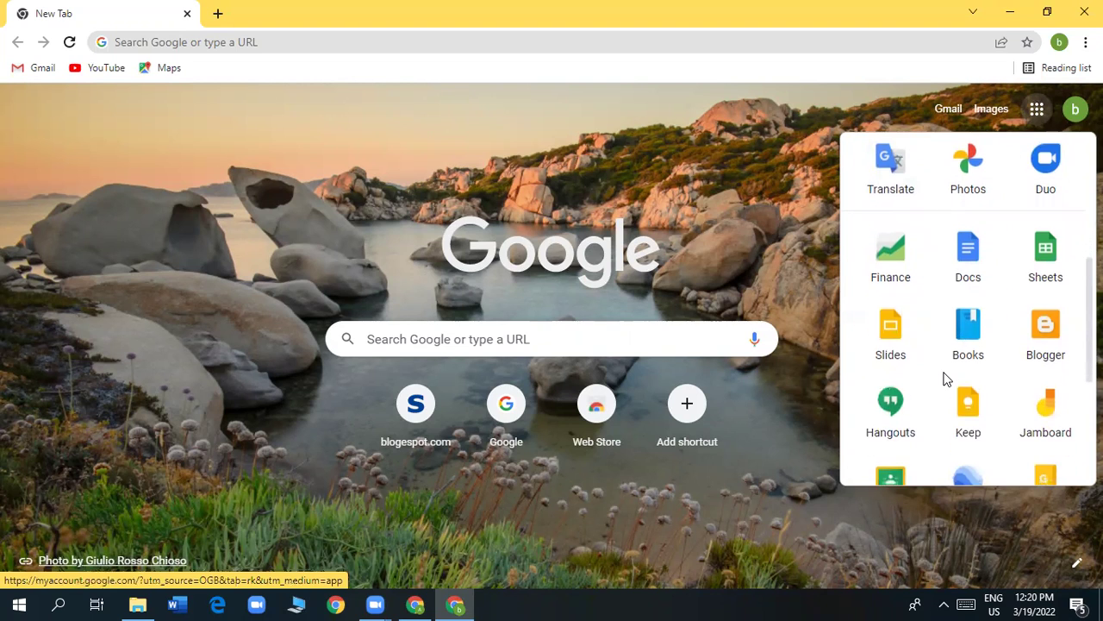
{"action": "scroll", "coordinate": [944, 380], "scroll_direction": "up", "scroll_amount": 3}
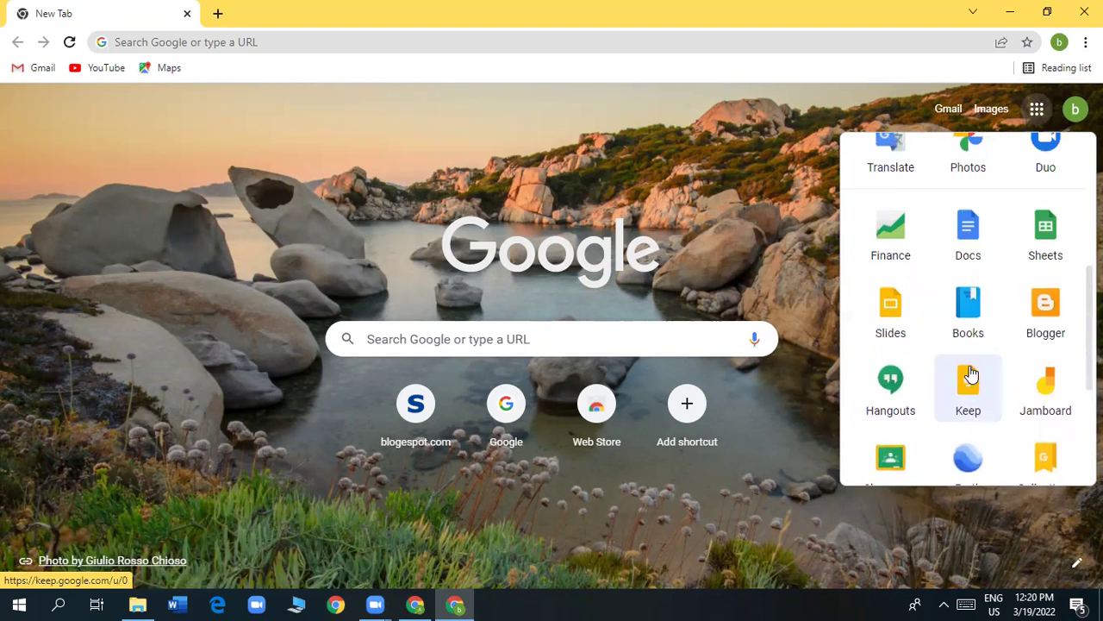
{"action": "left_click", "coordinate": [1050, 321]}
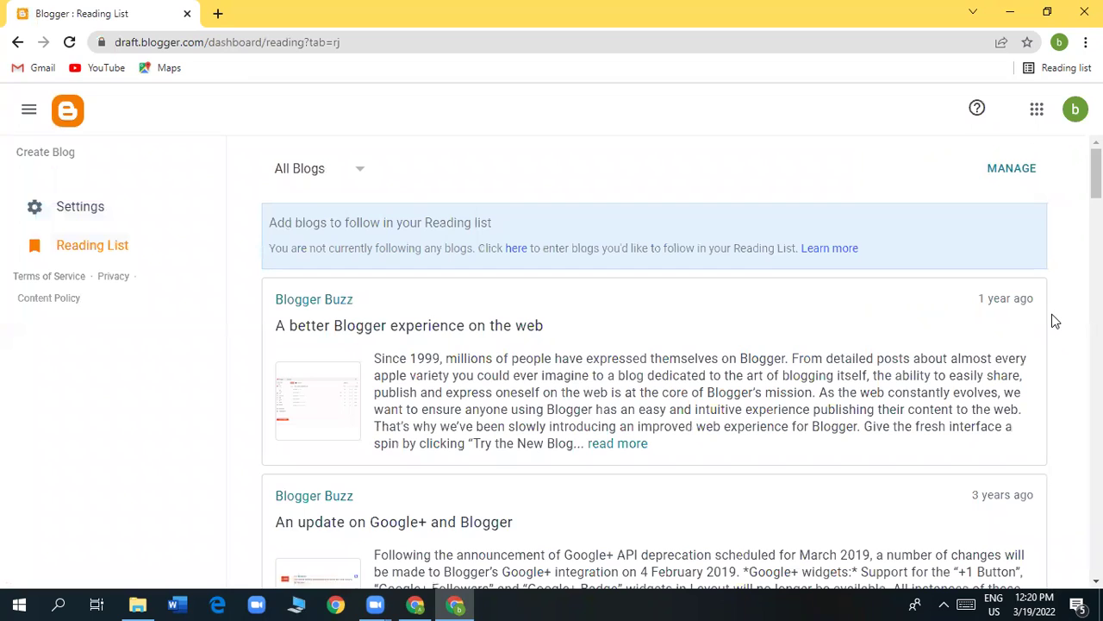
Step: Look through the Blogger Buzz articles in the Reading List and return to the beginning of the page
{"action": "scroll", "coordinate": [498, 336], "scroll_direction": "down", "scroll_amount": 4}
{"action": "scroll", "coordinate": [498, 334], "scroll_direction": "down", "scroll_amount": 10}
{"action": "scroll", "coordinate": [498, 341], "scroll_direction": "down", "scroll_amount": 5}
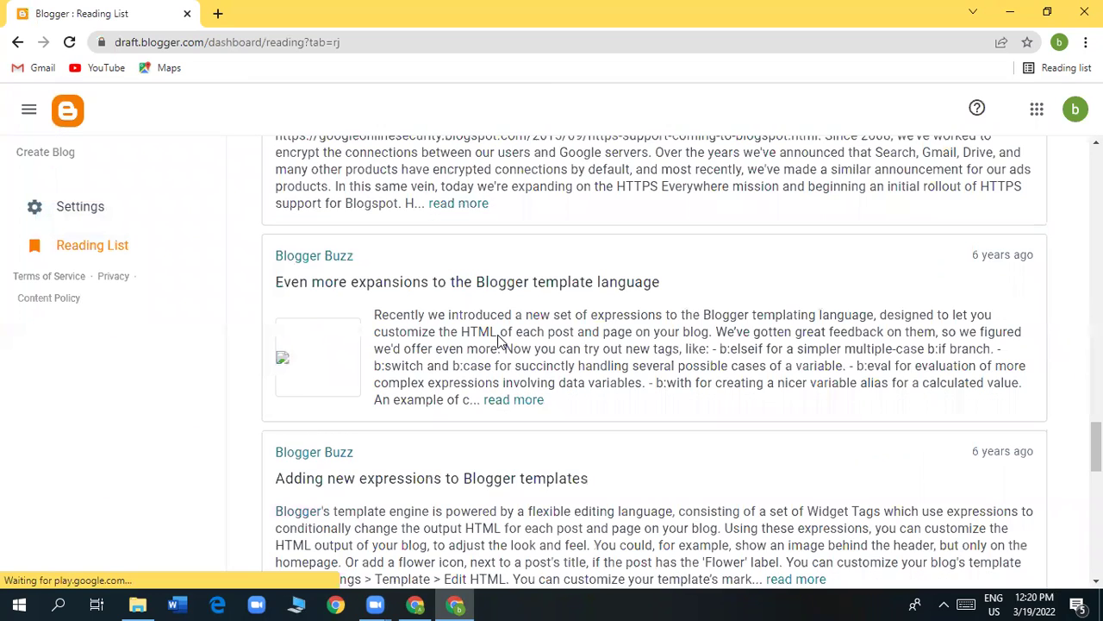
{"action": "scroll", "coordinate": [498, 338], "scroll_direction": "down", "scroll_amount": 10}
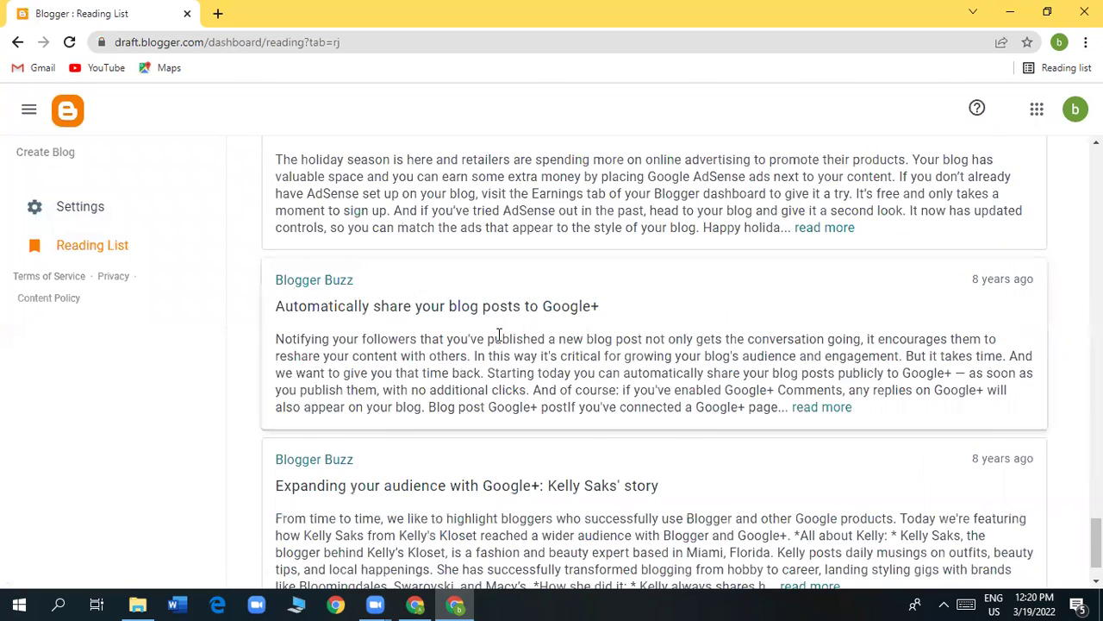
{"action": "scroll", "coordinate": [498, 336], "scroll_direction": "up", "scroll_amount": 10}
{"action": "scroll", "coordinate": [499, 336], "scroll_direction": "up", "scroll_amount": 15}
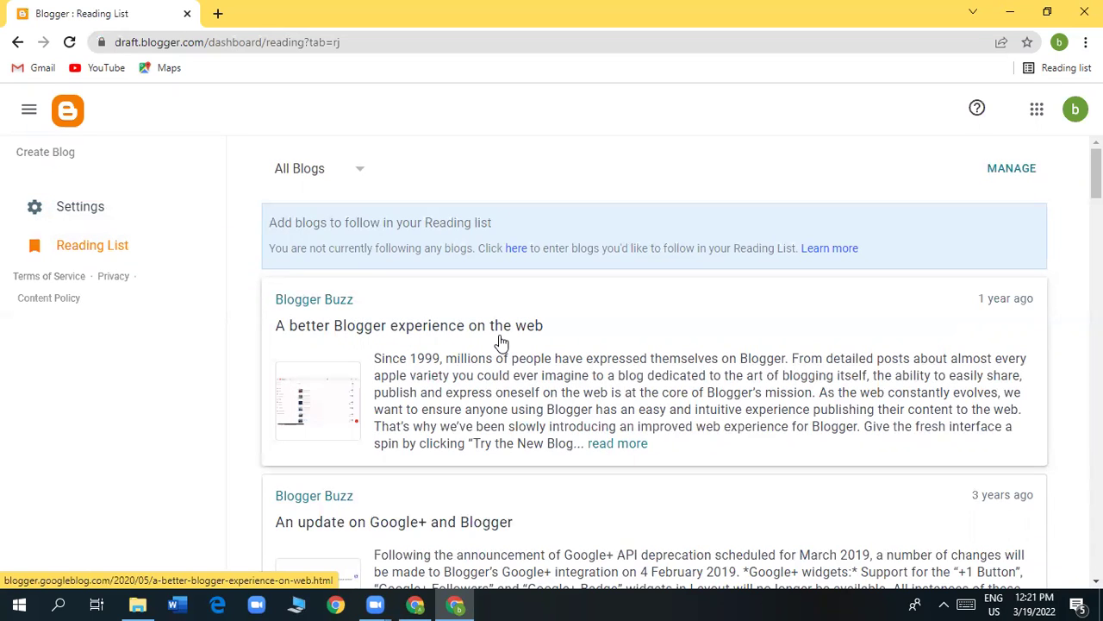
{"action": "scroll", "coordinate": [499, 342], "scroll_direction": "down", "scroll_amount": 2}
{"action": "scroll", "coordinate": [500, 342], "scroll_direction": "down", "scroll_amount": 8}
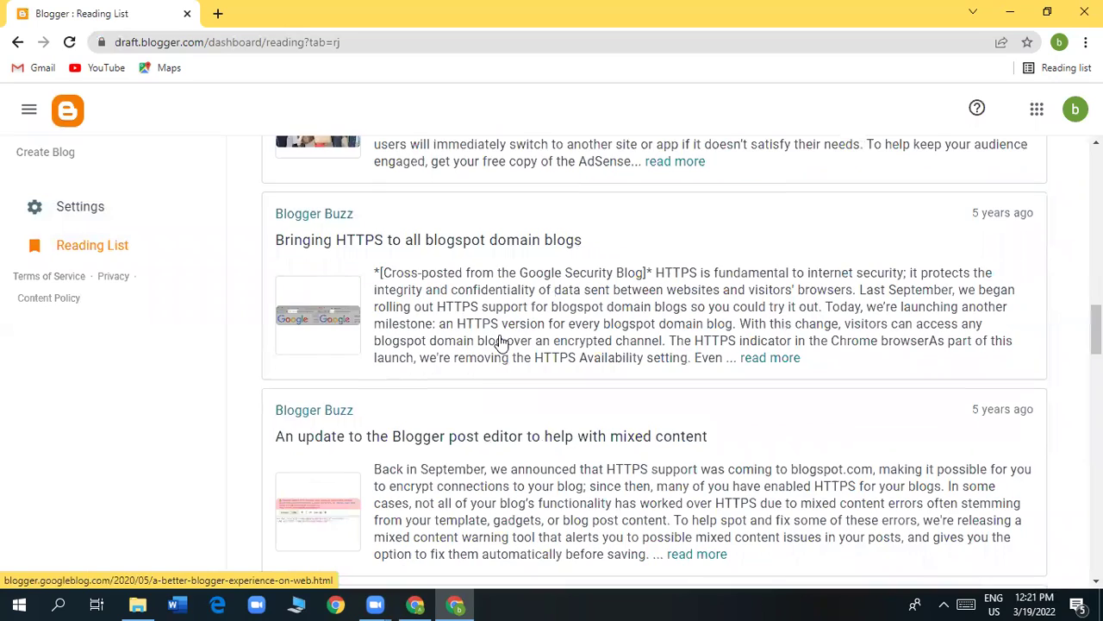
{"action": "scroll", "coordinate": [500, 337], "scroll_direction": "down", "scroll_amount": 12}
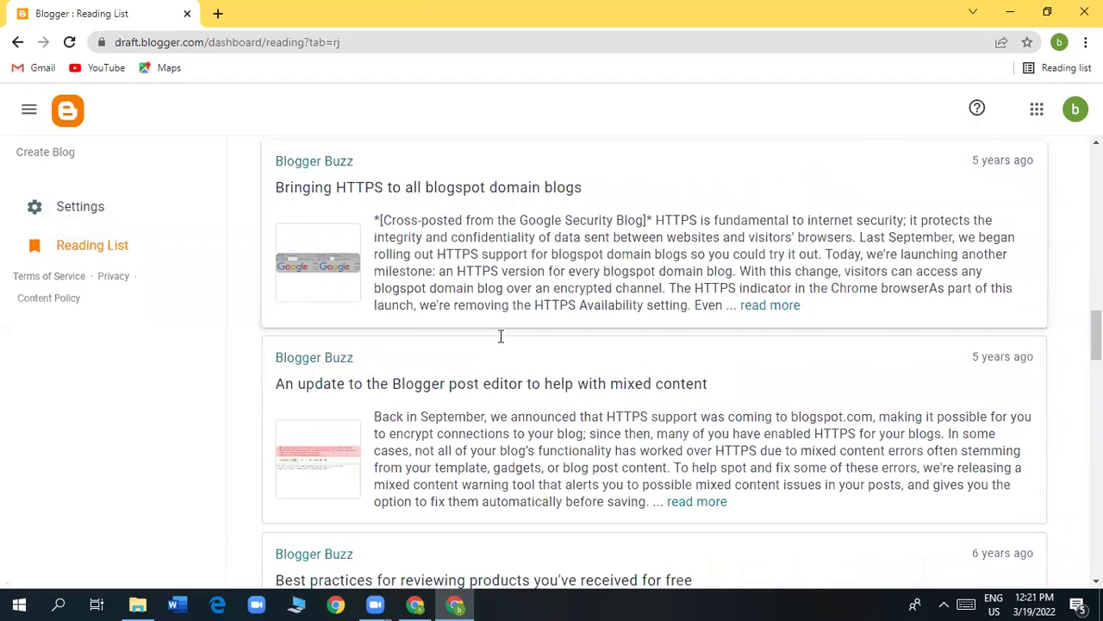
{"action": "scroll", "coordinate": [498, 337], "scroll_direction": "down", "scroll_amount": 10}
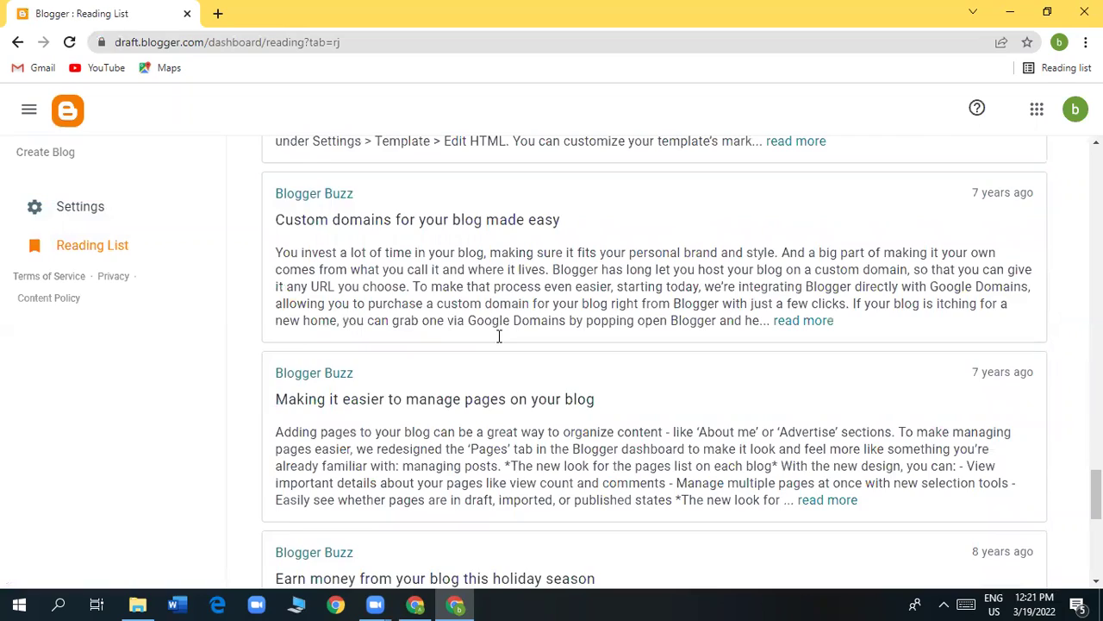
{"action": "scroll", "coordinate": [499, 336], "scroll_direction": "up", "scroll_amount": 1}
{"action": "scroll", "coordinate": [498, 336], "scroll_direction": "up", "scroll_amount": 20}
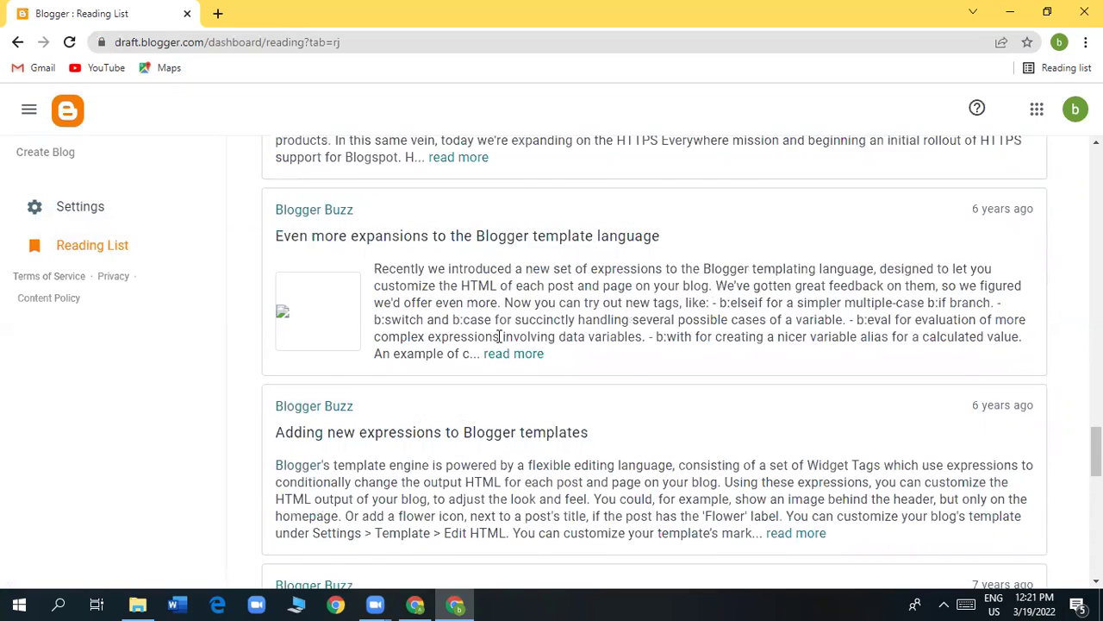
{"action": "scroll", "coordinate": [498, 342], "scroll_direction": "up", "scroll_amount": 1}
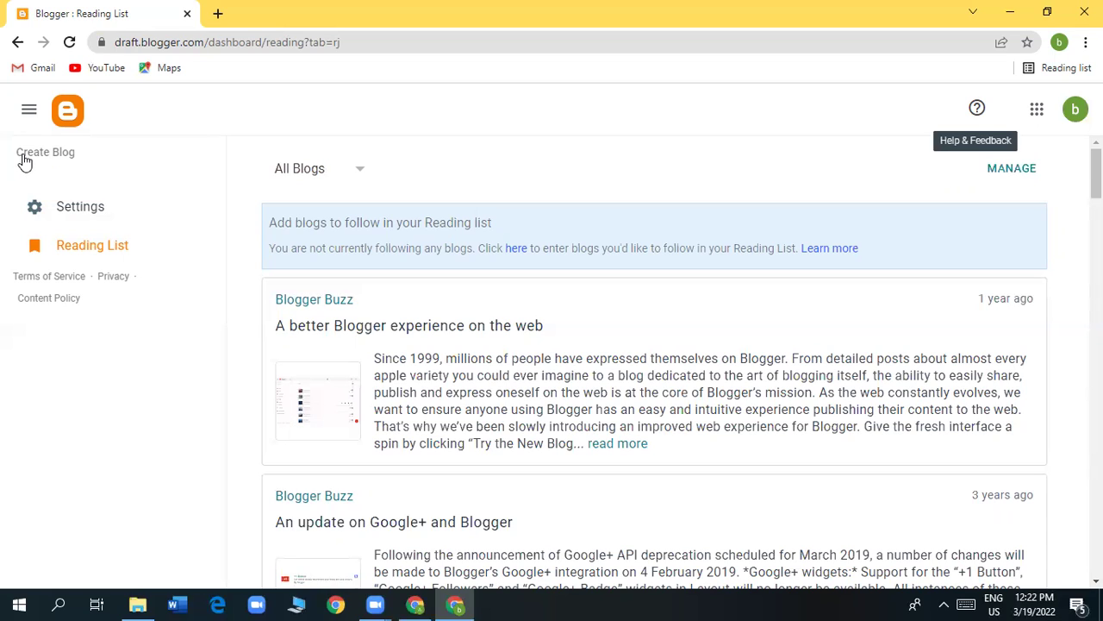
Step: Start creating a new blog, give it the title "Teach Bangla" and continue to the URL choice
{"action": "left_click", "coordinate": [53, 157]}
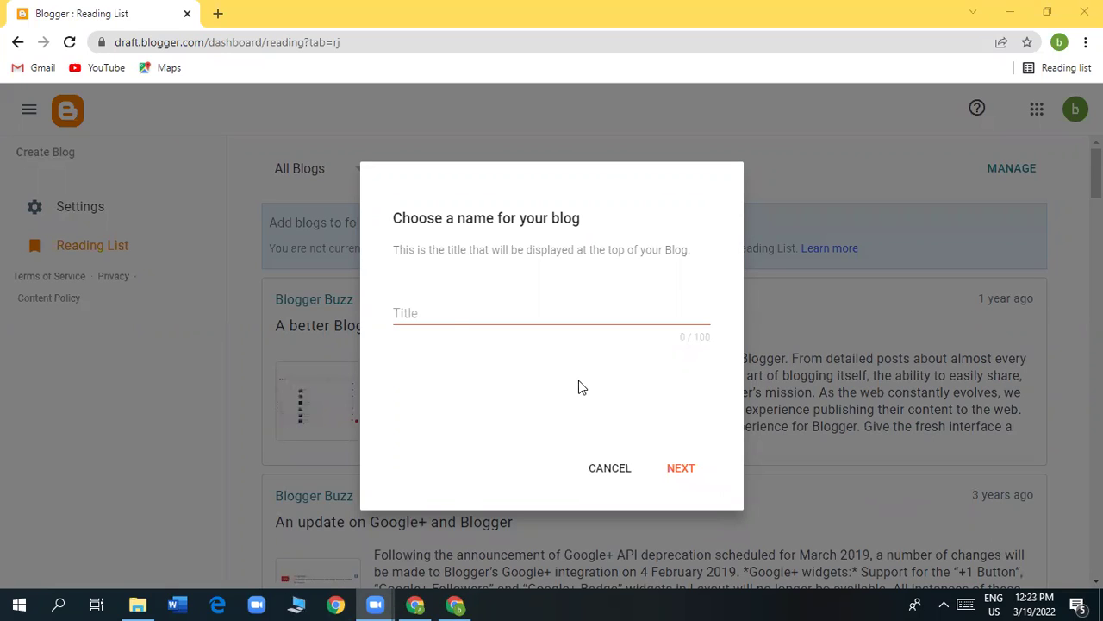
{"action": "left_click", "coordinate": [454, 315]}
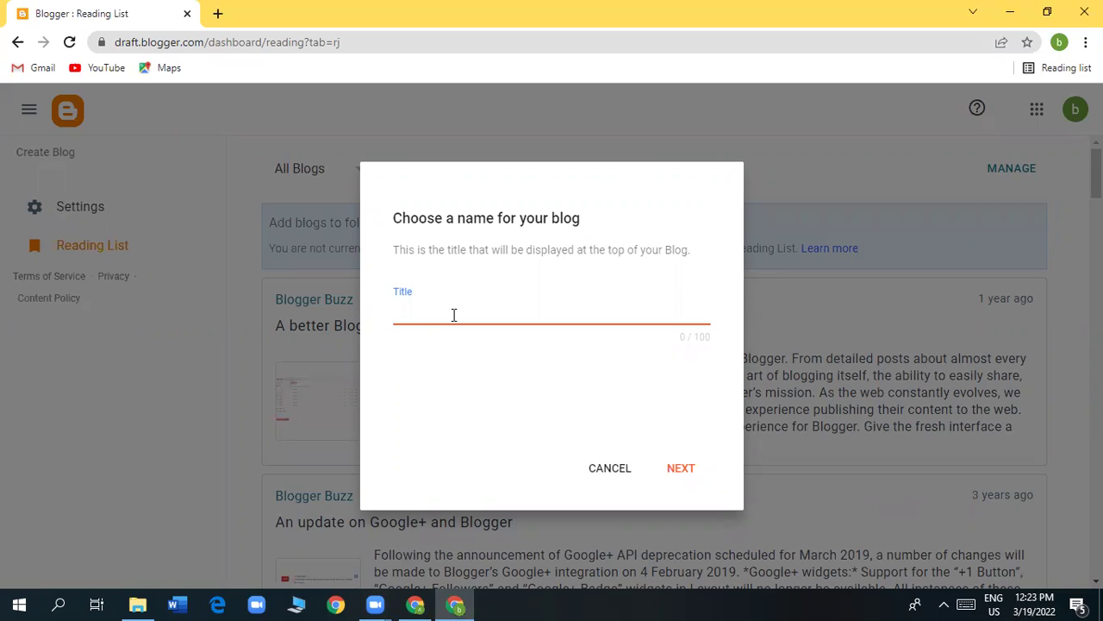
{"action": "left_click", "coordinate": [590, 496]}
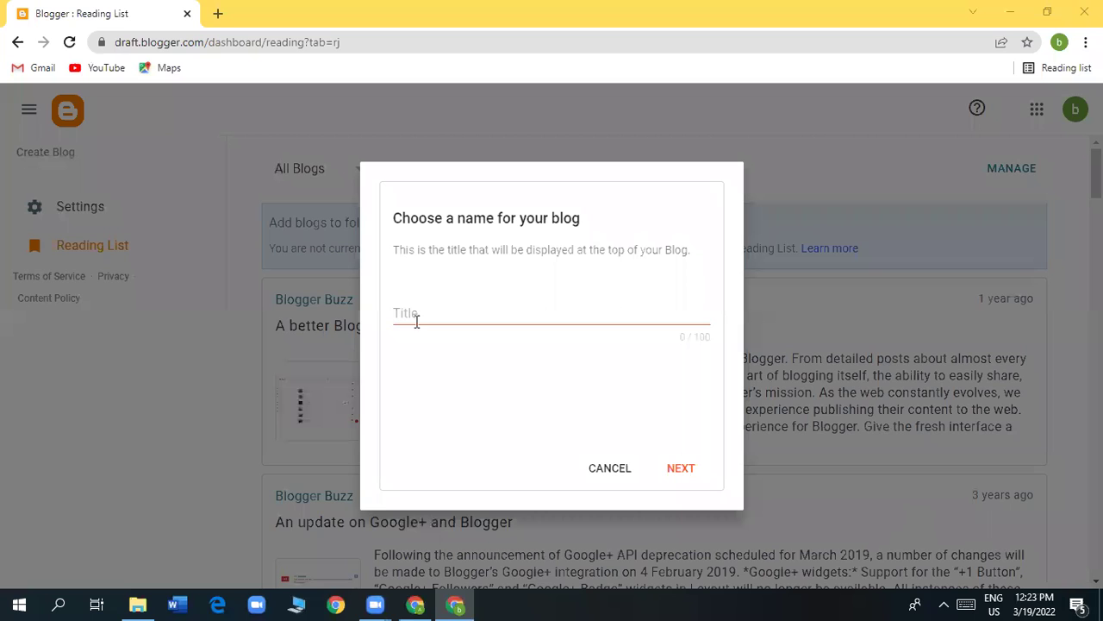
{"action": "left_click", "coordinate": [419, 316]}
{"action": "type", "text": "teach"}
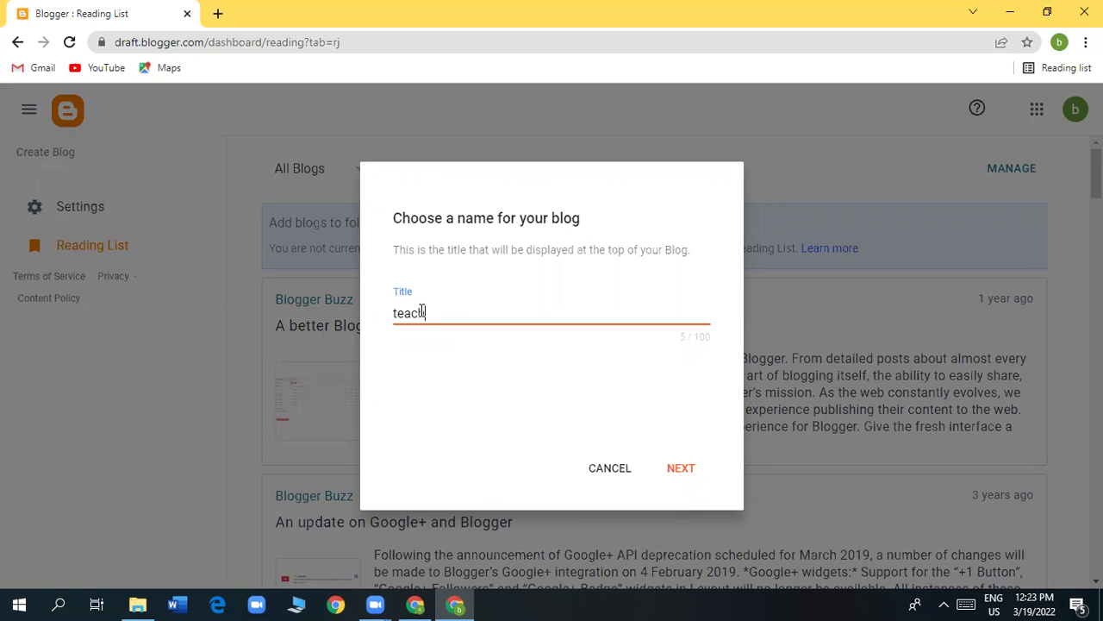
{"action": "type", "text": " Bangla"}
{"action": "left_click", "coordinate": [394, 315]}
{"action": "key", "text": "Delete"}
{"action": "type", "text": "T"}
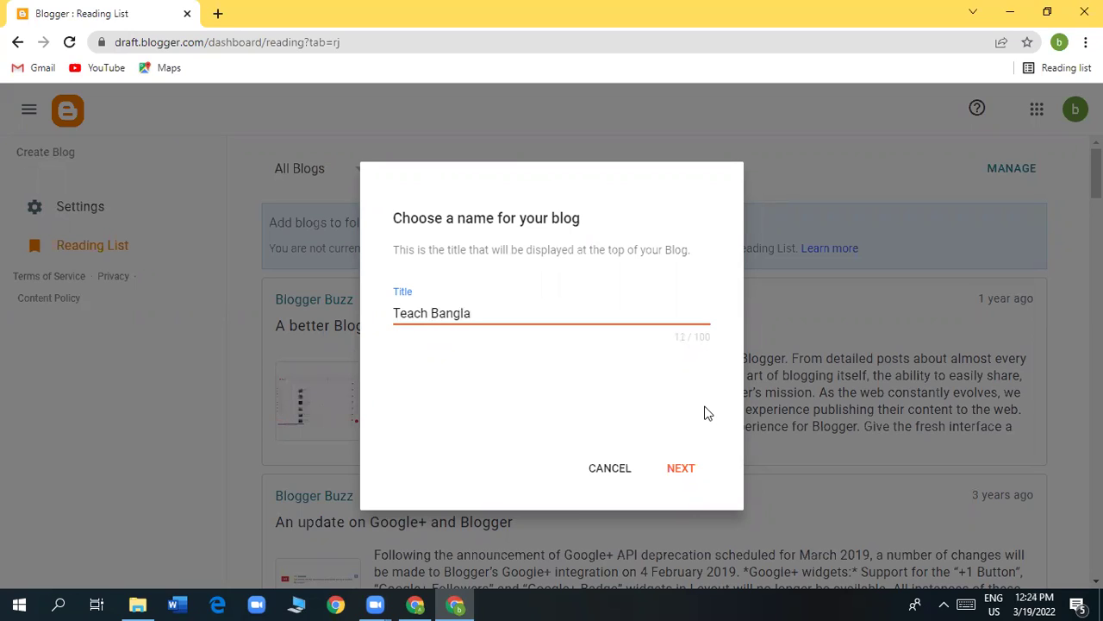
{"action": "left_click", "coordinate": [626, 317]}
{"action": "left_click", "coordinate": [684, 470]}
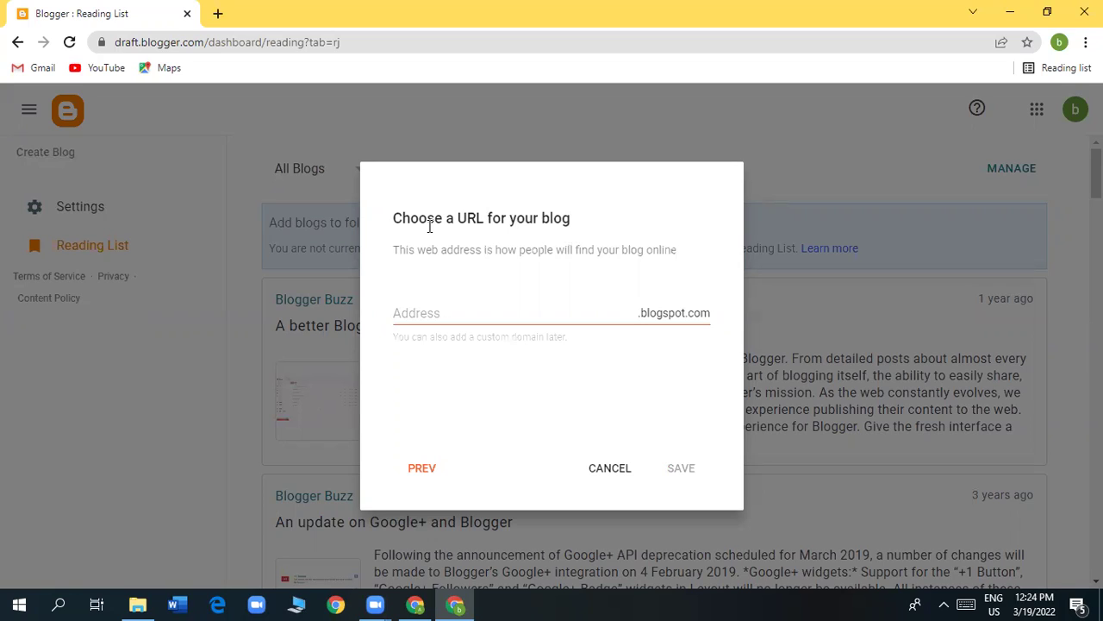
Step: Set the blog's address to teachbangla1985.blogspot.com and save the new blog
{"action": "left_click", "coordinate": [438, 312]}
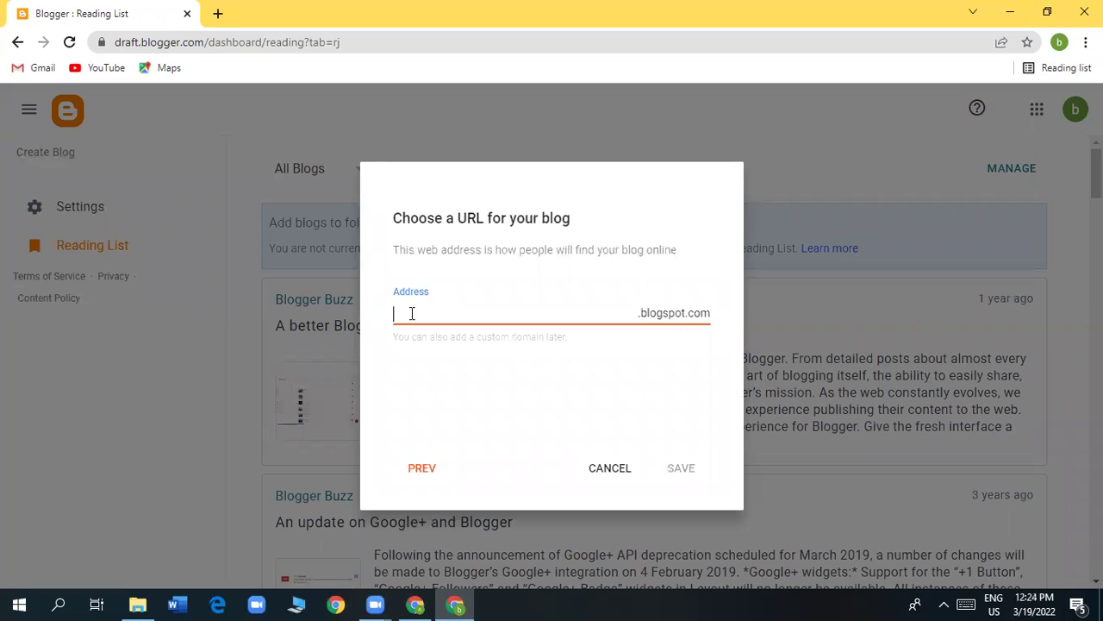
{"action": "type", "text": "tech"}
{"action": "key", "text": "BackSpace"}
{"action": "key", "text": "BackSpace"}
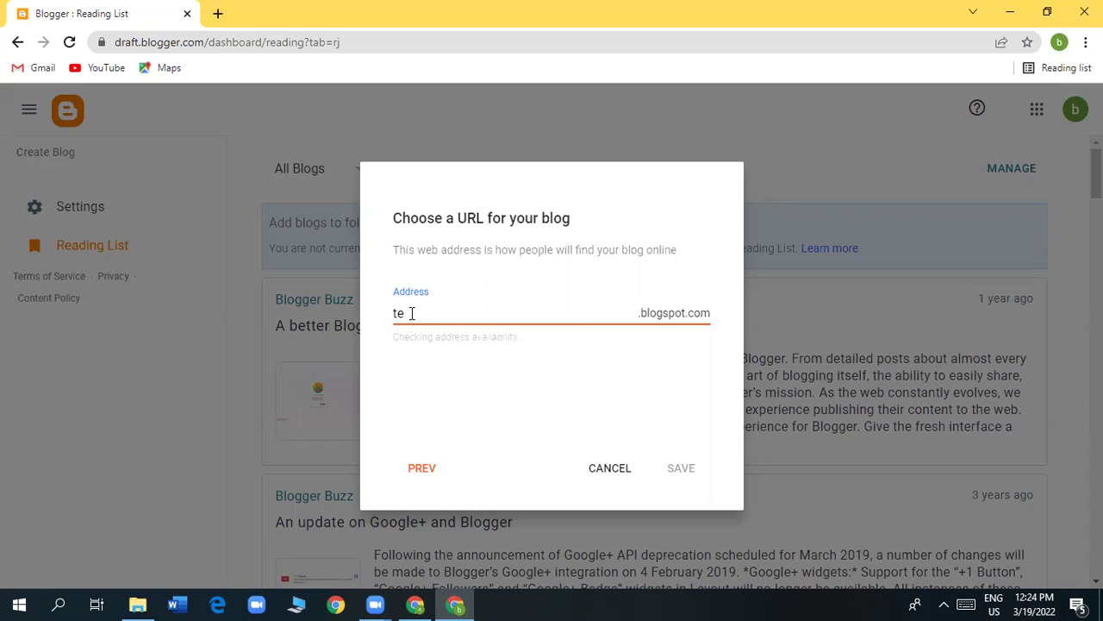
{"action": "type", "text": "achban"}
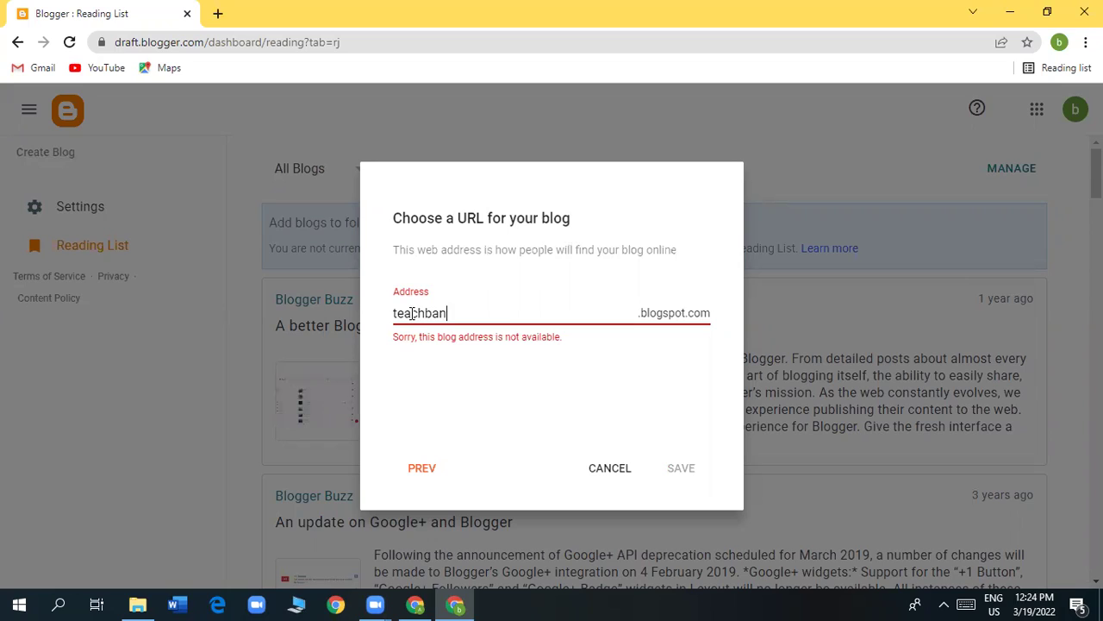
{"action": "type", "text": "gla"}
{"action": "type", "text": "."}
{"action": "type", "text": "com"}
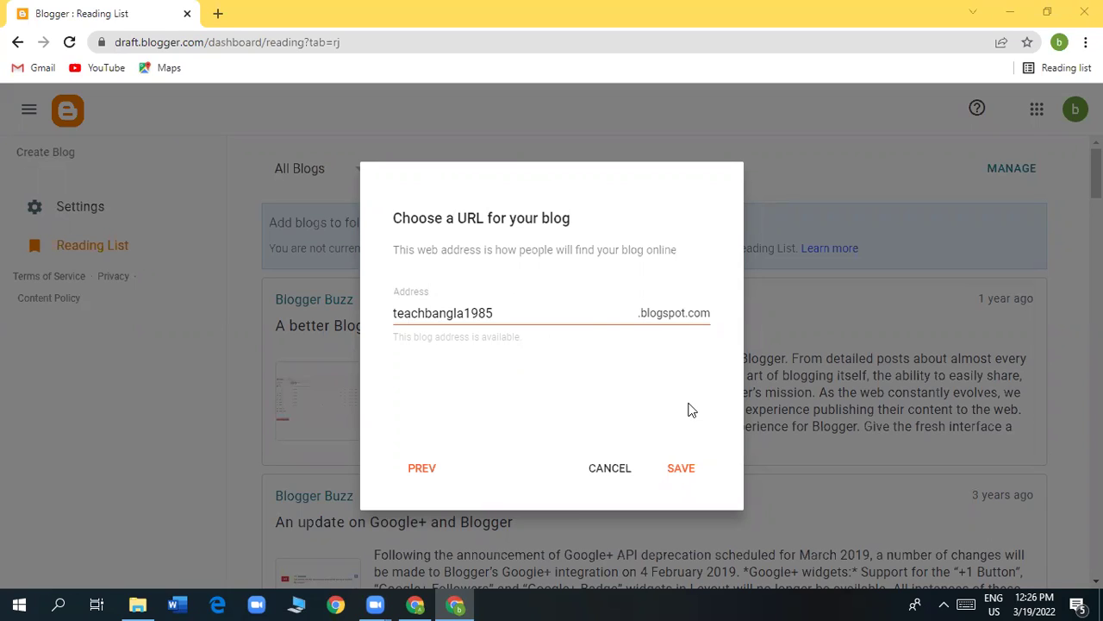
{"action": "left_click", "coordinate": [681, 469]}
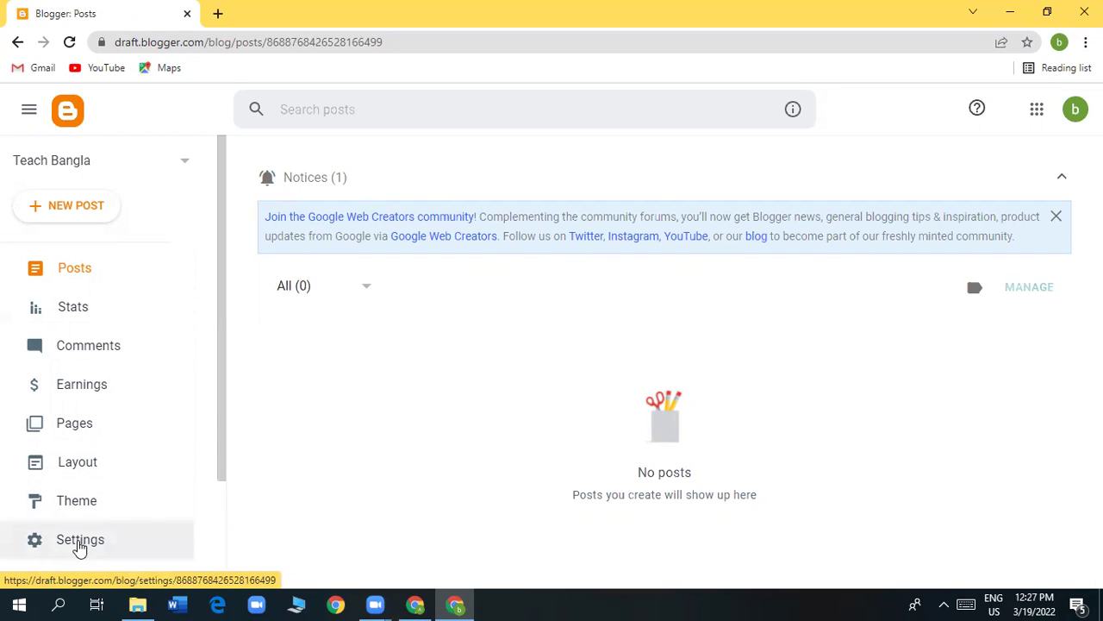
Step: View the live Teach Bangla blog from the Blogger dashboard and return to the dashboard's Posts page
{"action": "scroll", "coordinate": [207, 500], "scroll_direction": "down", "scroll_amount": 1}
{"action": "scroll", "coordinate": [207, 500], "scroll_direction": "down", "scroll_amount": 3}
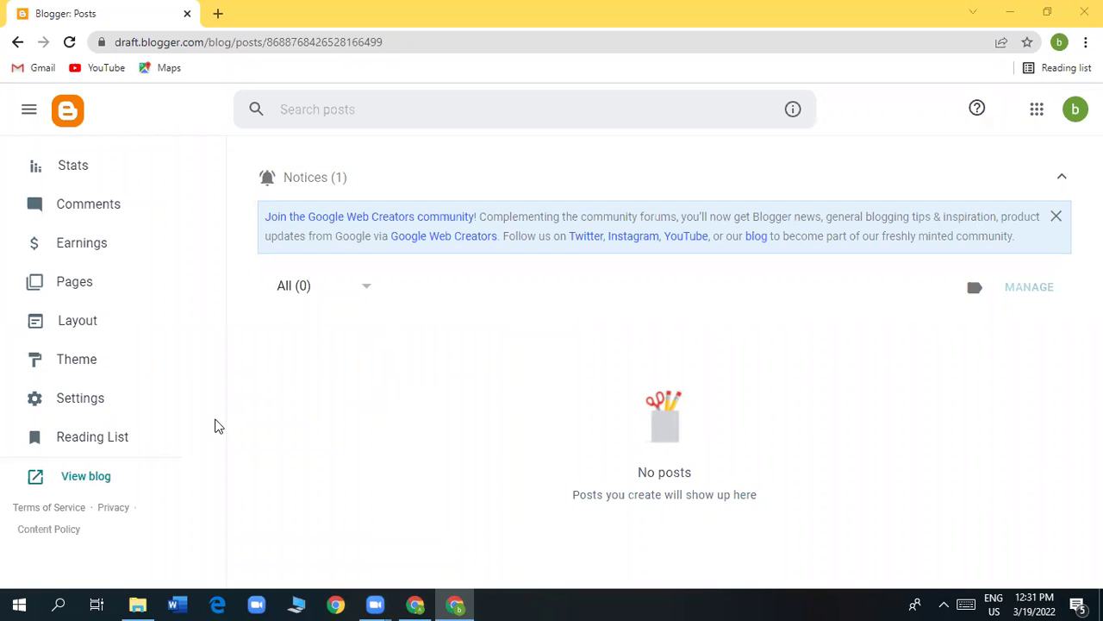
{"action": "left_click", "coordinate": [85, 479]}
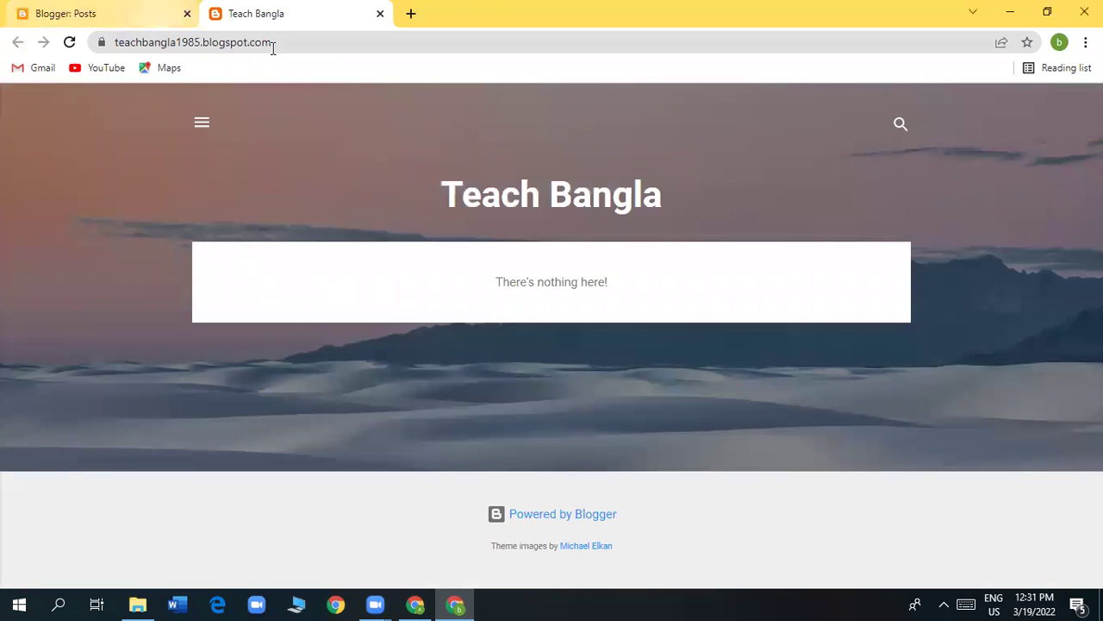
{"action": "left_click", "coordinate": [93, 21]}
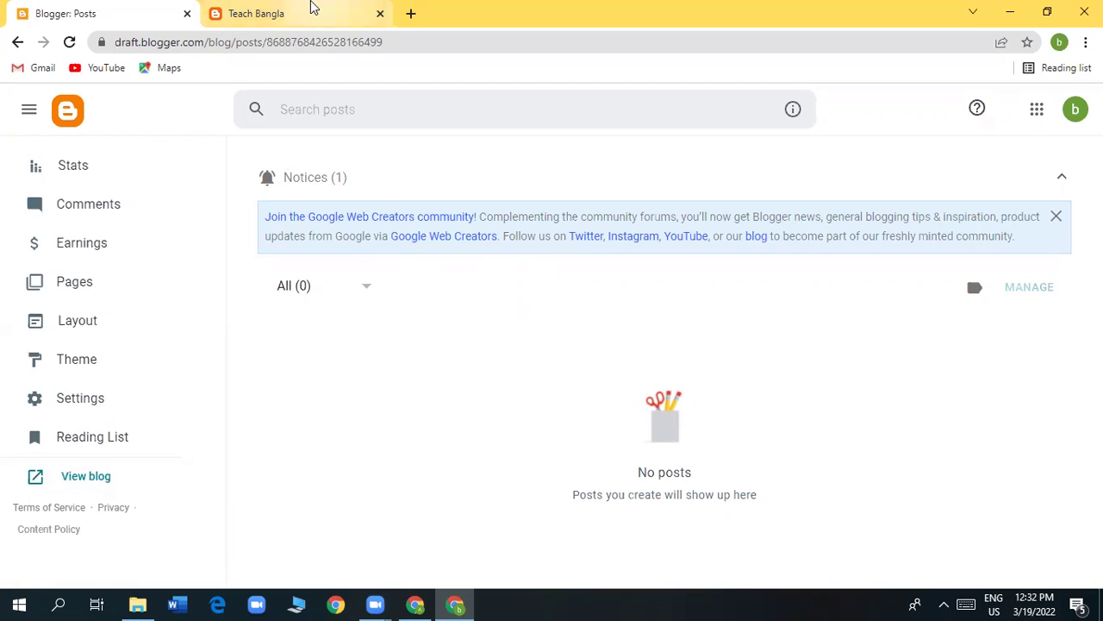
{"action": "left_click", "coordinate": [86, 483]}
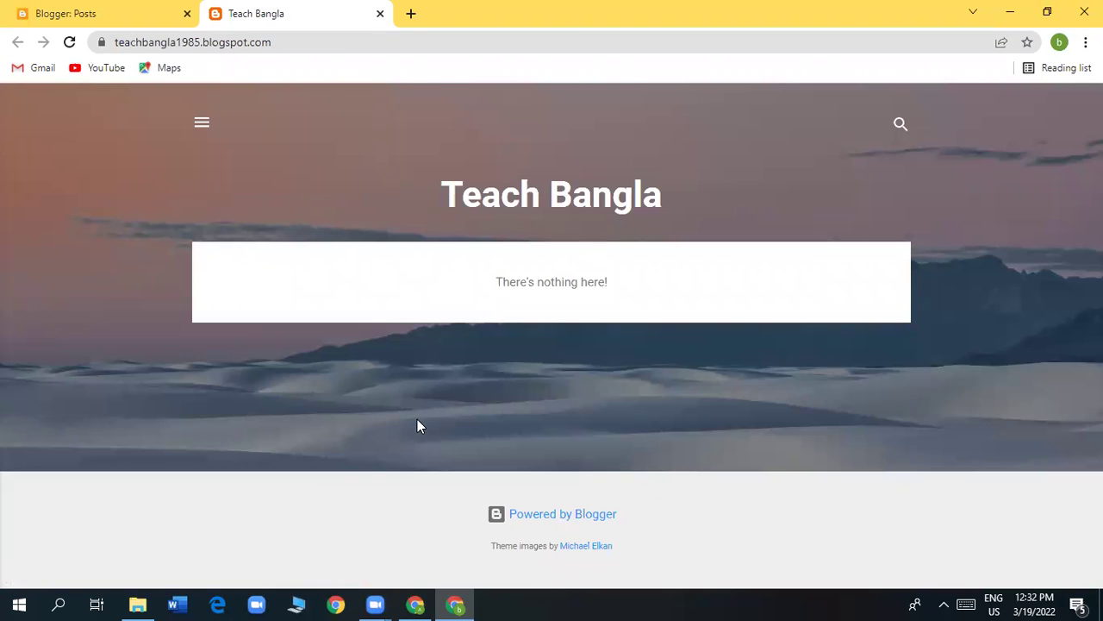
{"action": "left_click", "coordinate": [52, 14]}
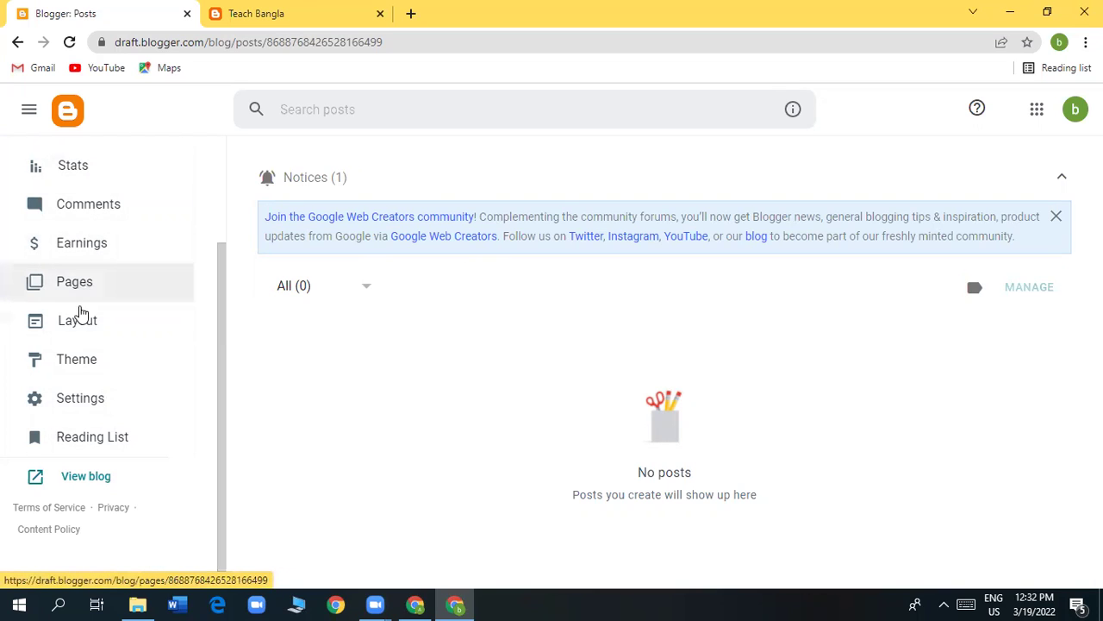
Step: Remove the Teach Bangla blog through its Manage Blog settings without exporting it, and undelete it from its deleted-blog information page
{"action": "left_click", "coordinate": [82, 403]}
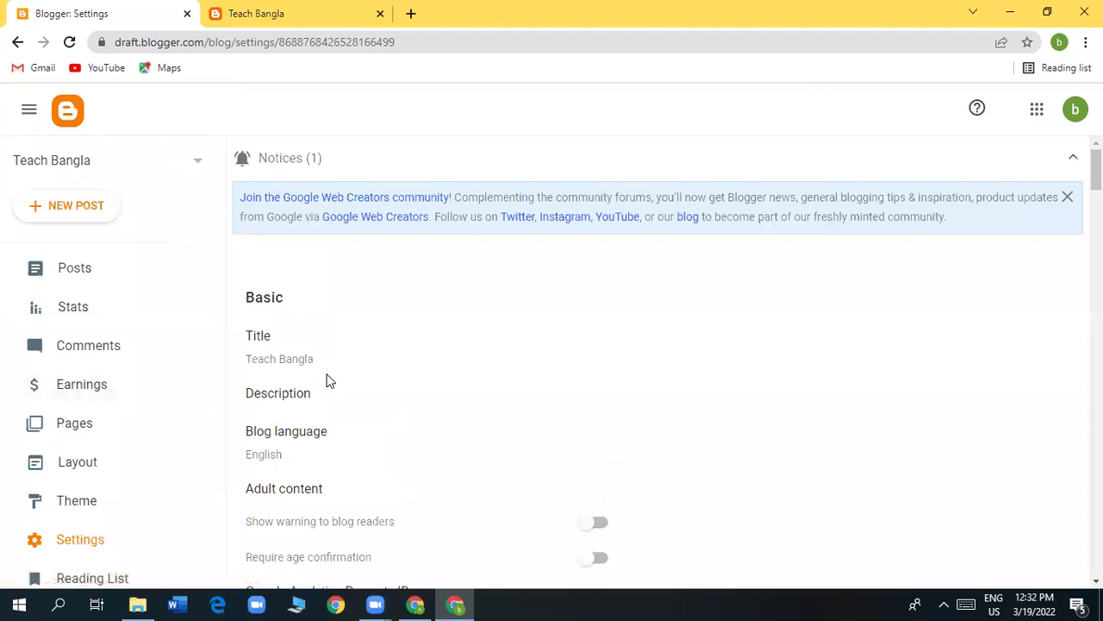
{"action": "scroll", "coordinate": [328, 380], "scroll_direction": "down", "scroll_amount": 12}
{"action": "scroll", "coordinate": [328, 380], "scroll_direction": "down", "scroll_amount": 20}
{"action": "scroll", "coordinate": [327, 382], "scroll_direction": "down", "scroll_amount": 15}
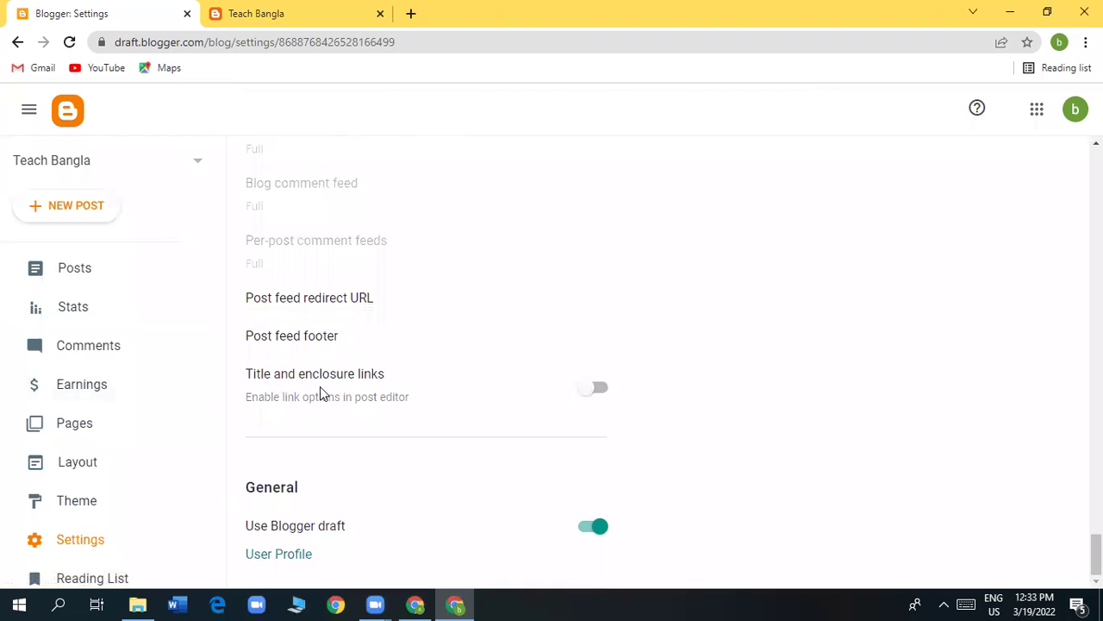
{"action": "scroll", "coordinate": [319, 388], "scroll_direction": "up", "scroll_amount": 6}
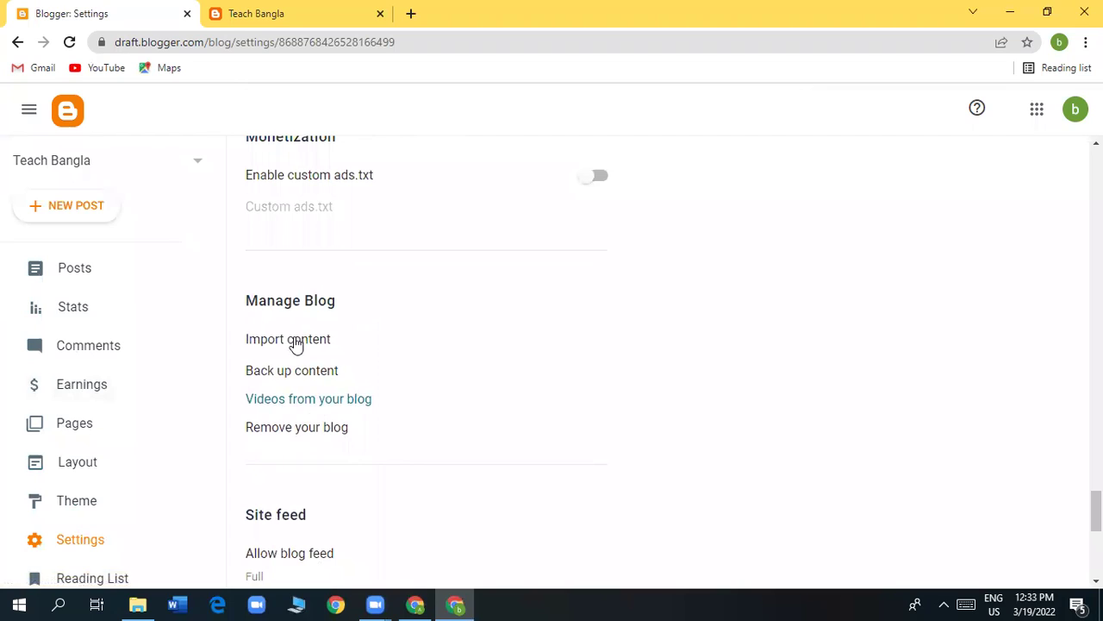
{"action": "left_click", "coordinate": [298, 429]}
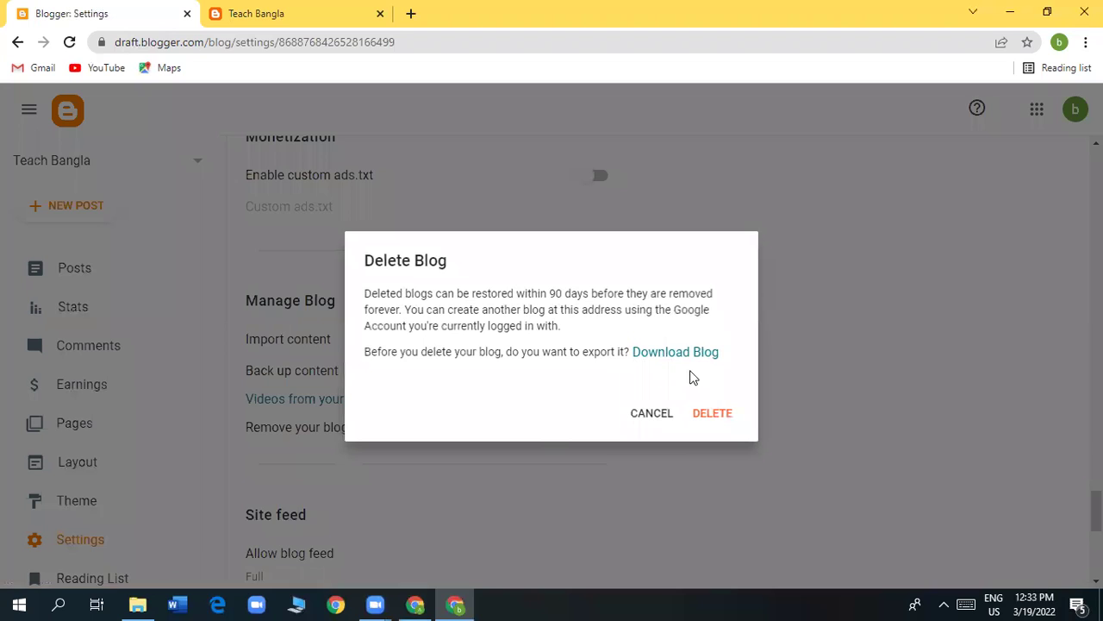
{"action": "left_click", "coordinate": [714, 414]}
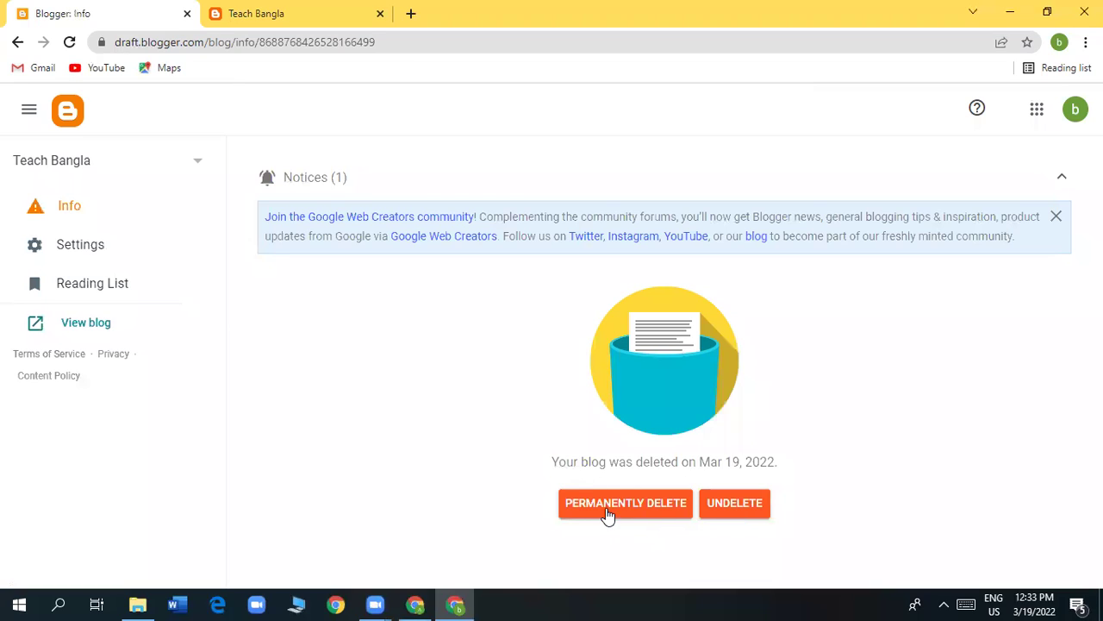
{"action": "left_click", "coordinate": [727, 512]}
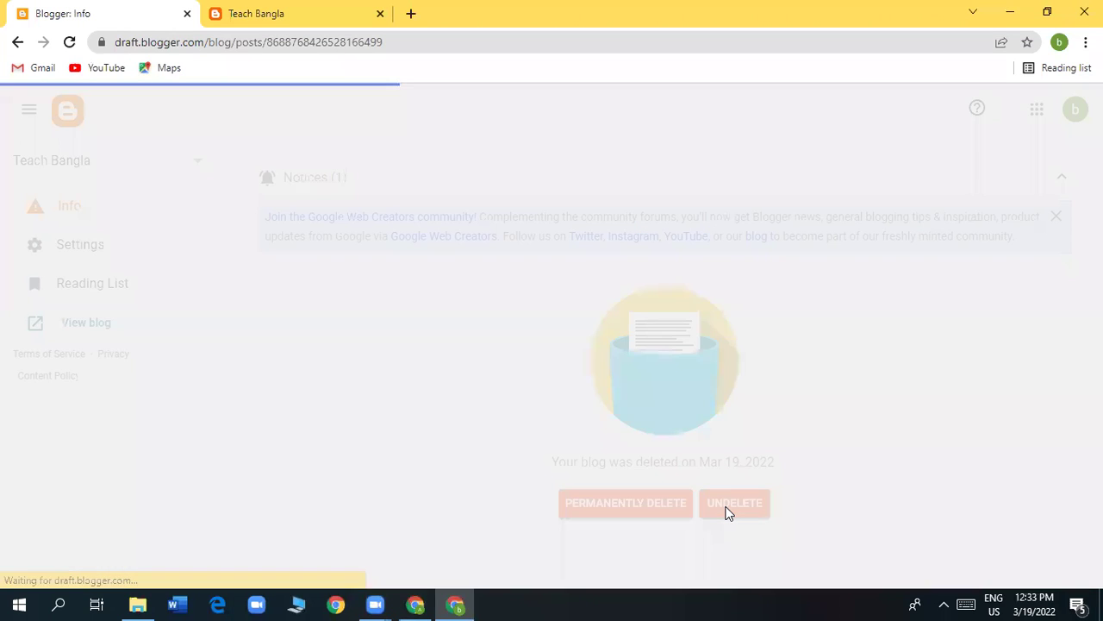